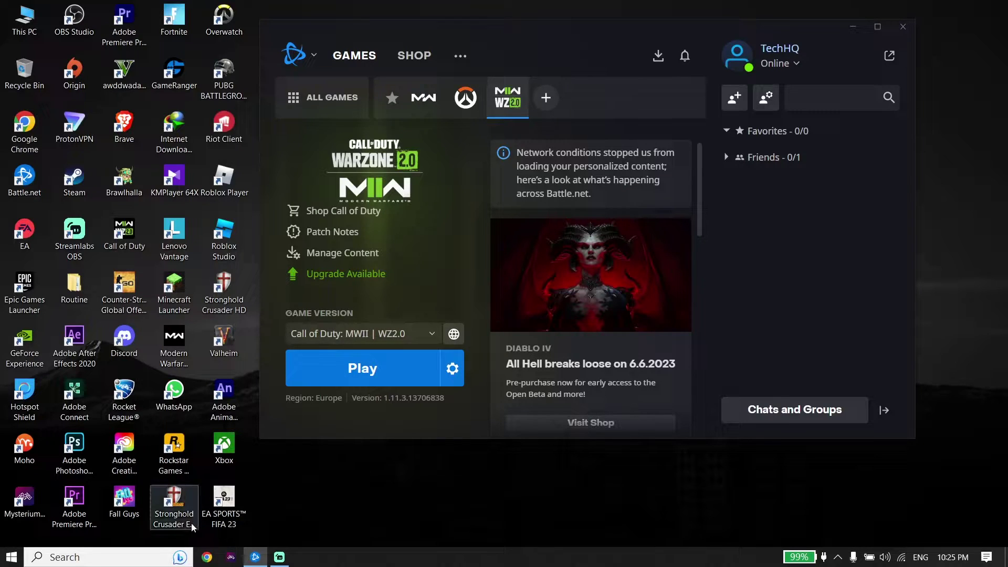
# Step: Open Windows Defender Firewall's allowed apps list, unlock it with Change settings, and choose Allow another app
pyautogui.click(163, 557)
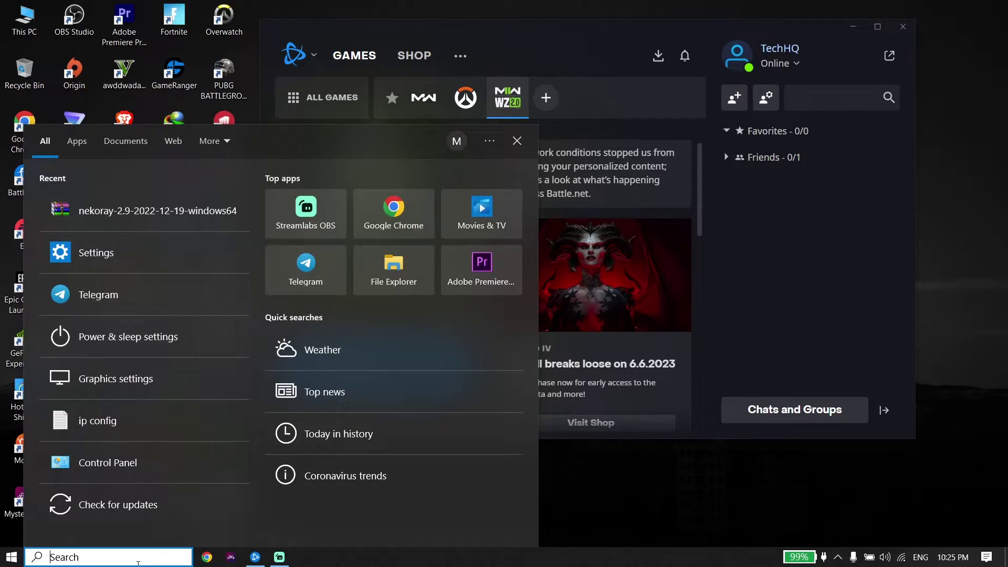
pyautogui.write('wi')
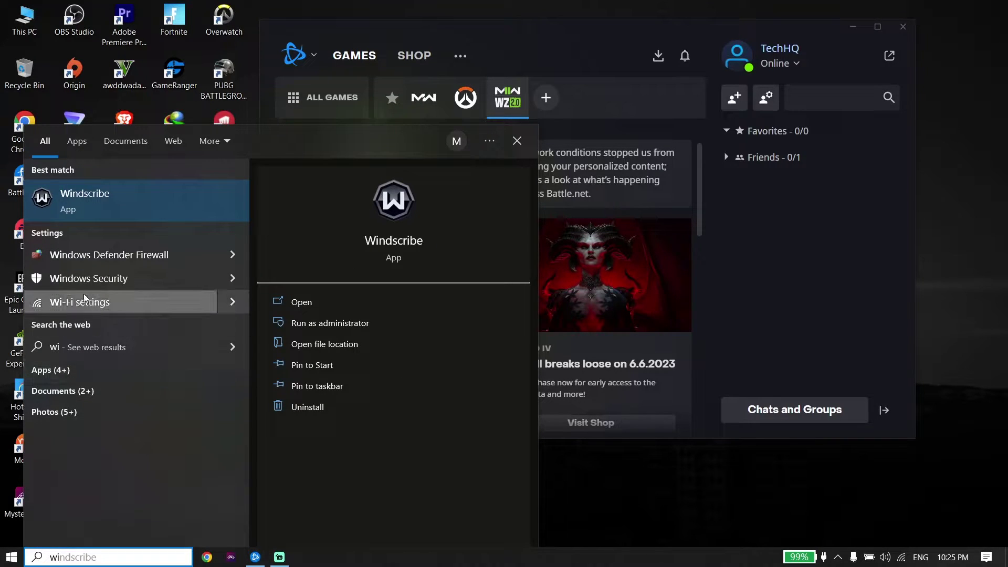
pyautogui.press('Escape')
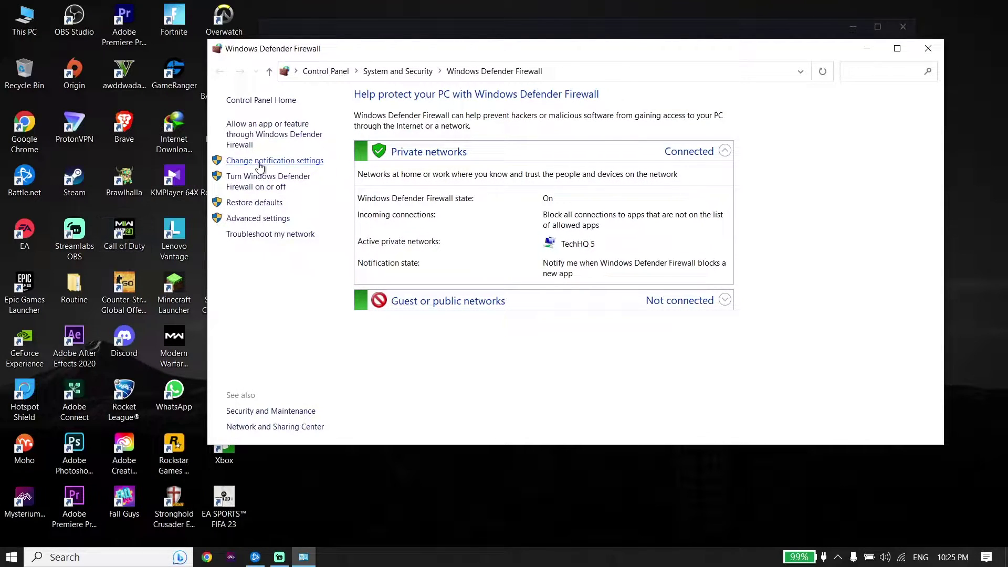
pyautogui.click(278, 135)
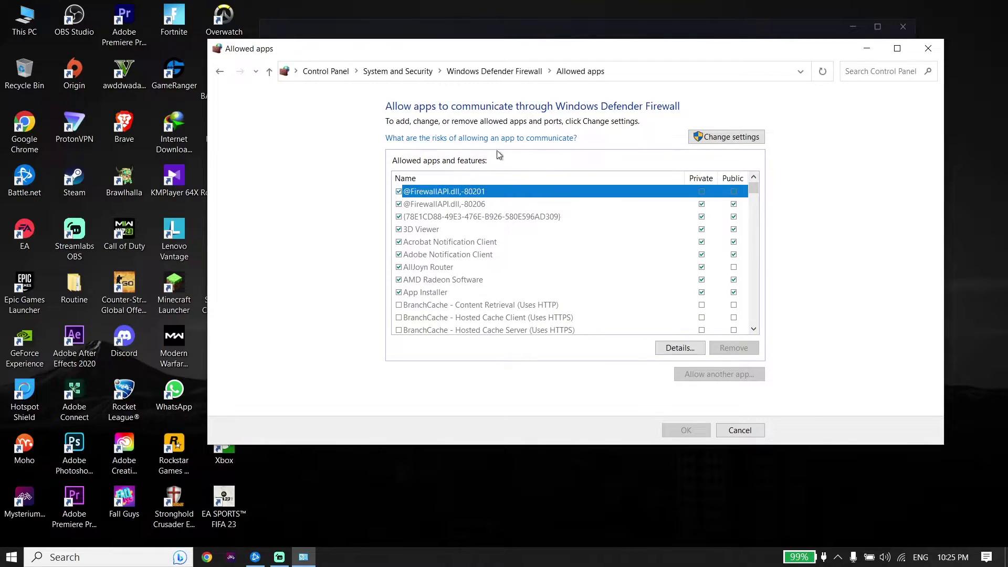
pyautogui.click(711, 137)
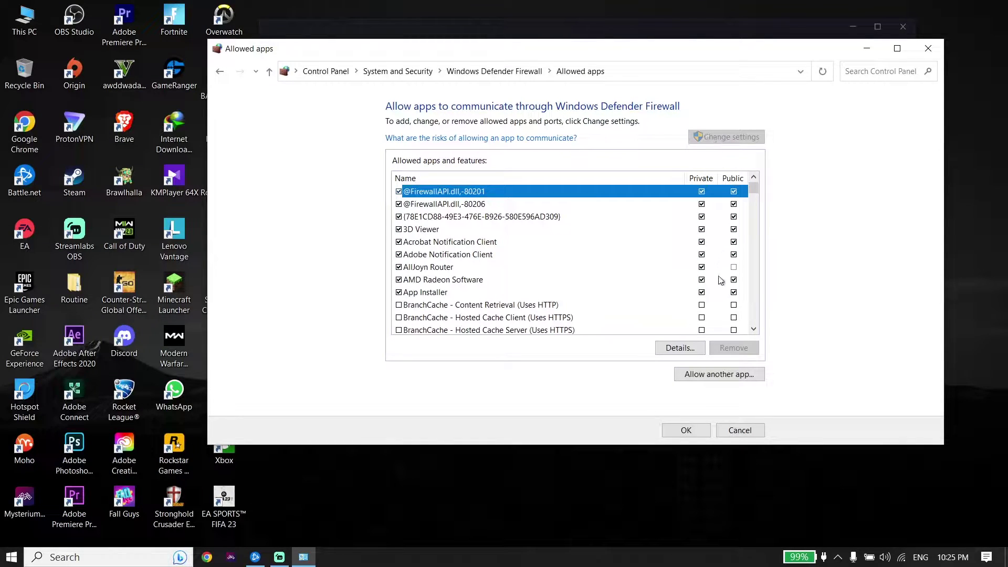
pyautogui.click(715, 377)
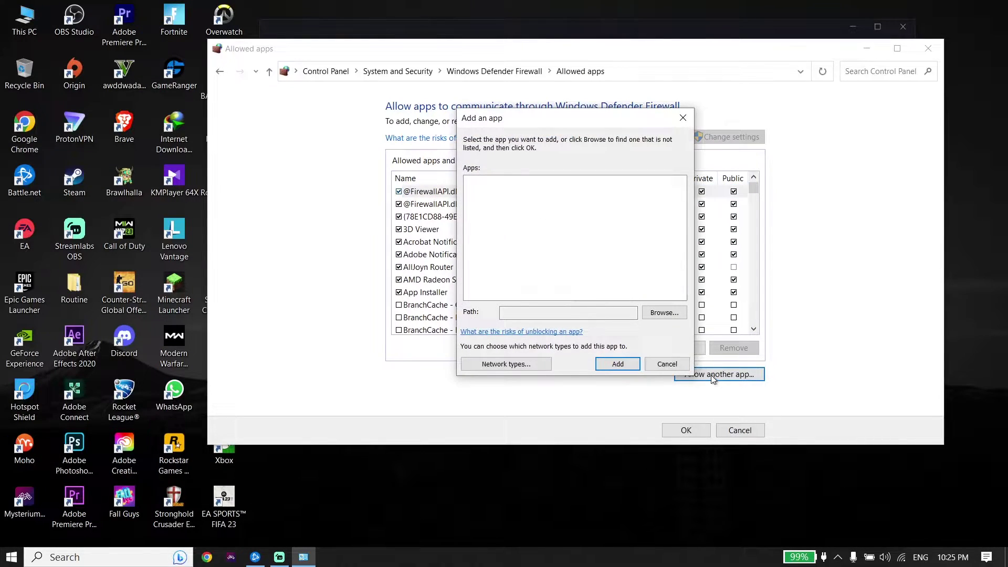
# Step: Add cod from E:\Call Of Duty Vanguard\Call of Duty\_retail_ as Call of Duty® HQ, then close the firewall window
pyautogui.click(672, 316)
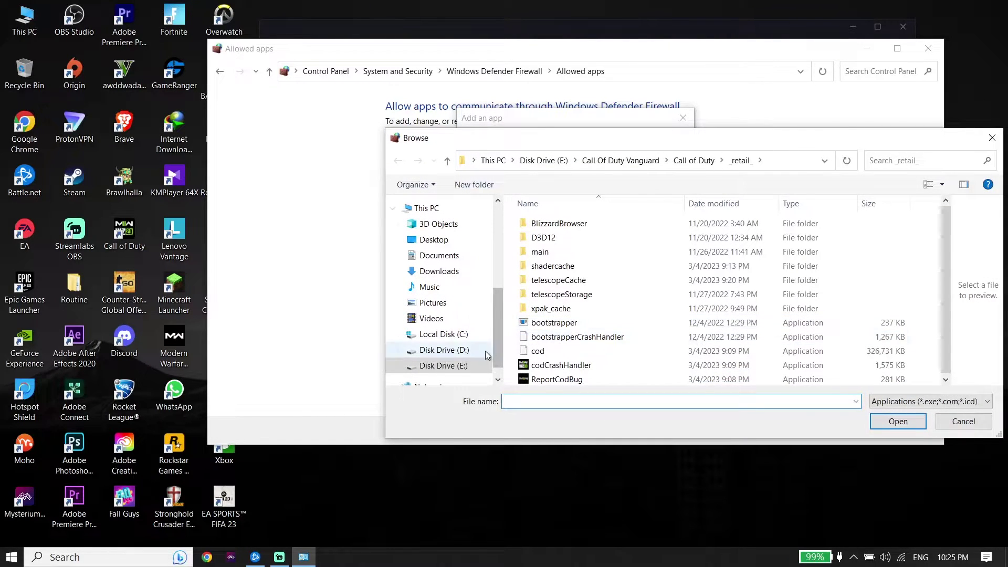
pyautogui.click(470, 366)
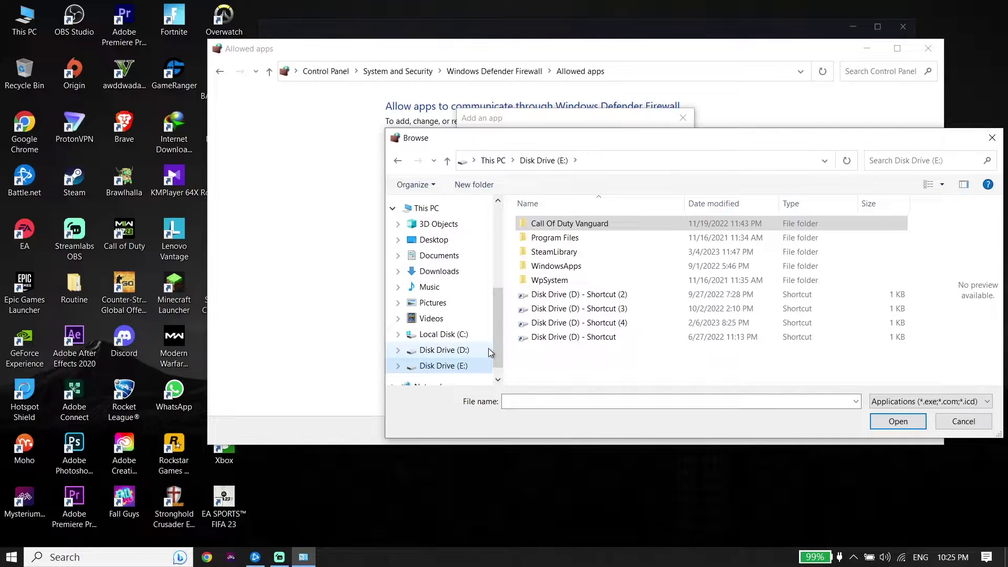
pyautogui.doubleClick(577, 228)
pyautogui.doubleClick(576, 226)
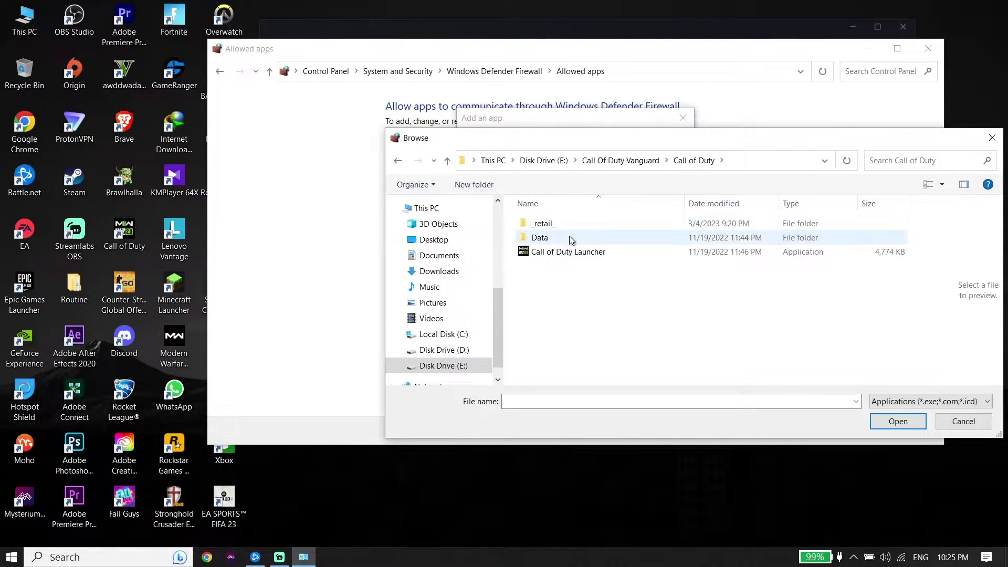
pyautogui.doubleClick(566, 220)
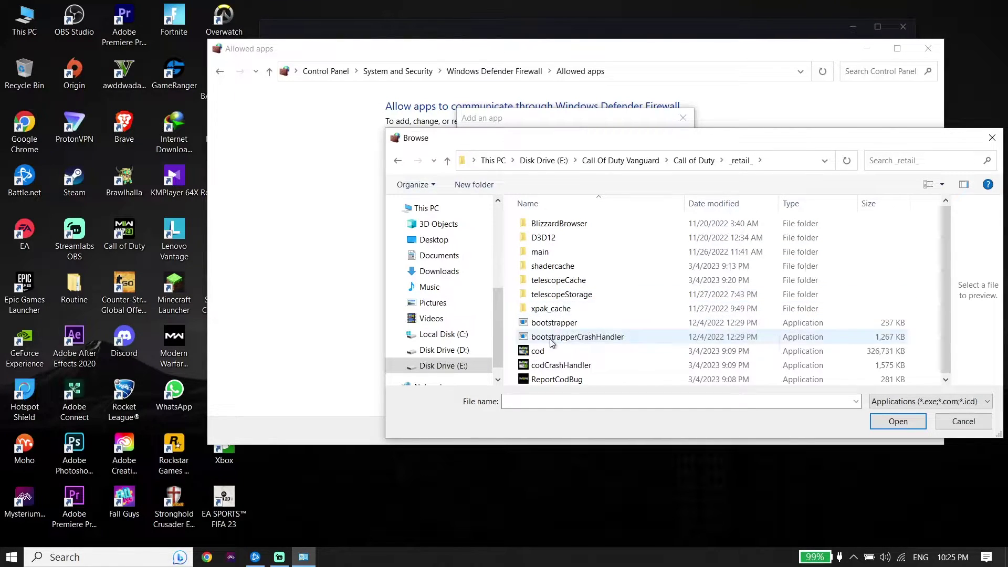
pyautogui.click(554, 356)
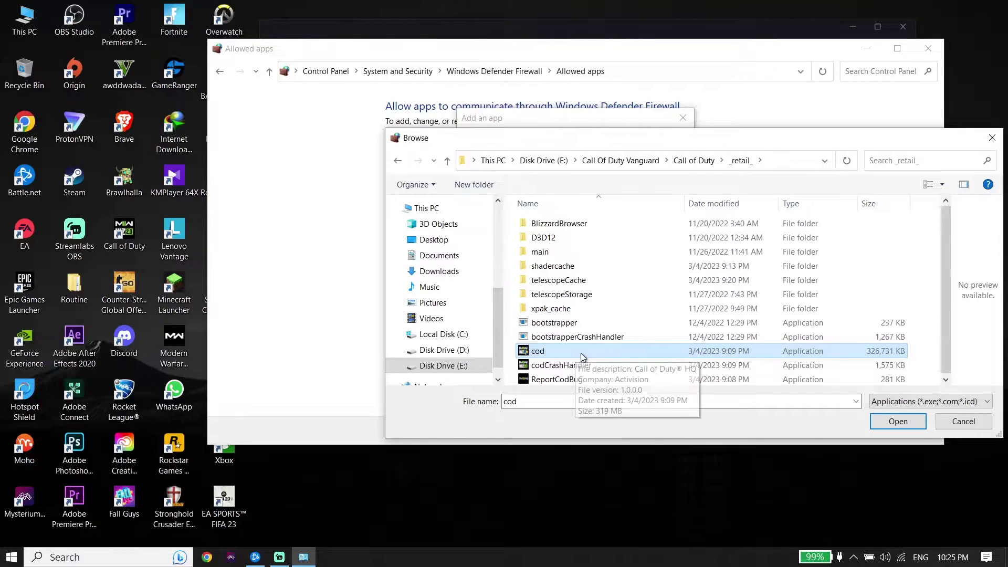
pyautogui.click(895, 421)
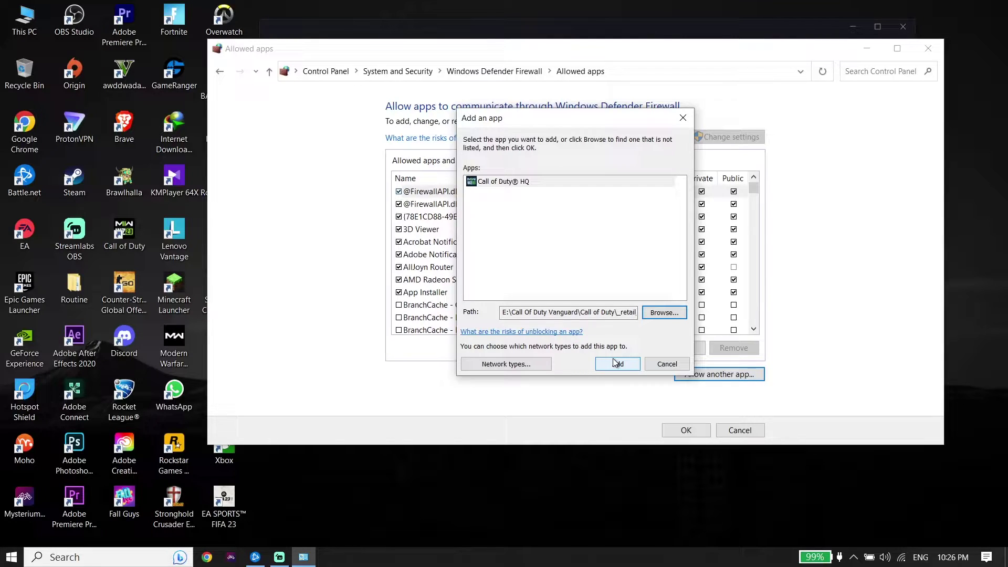
pyautogui.click(683, 117)
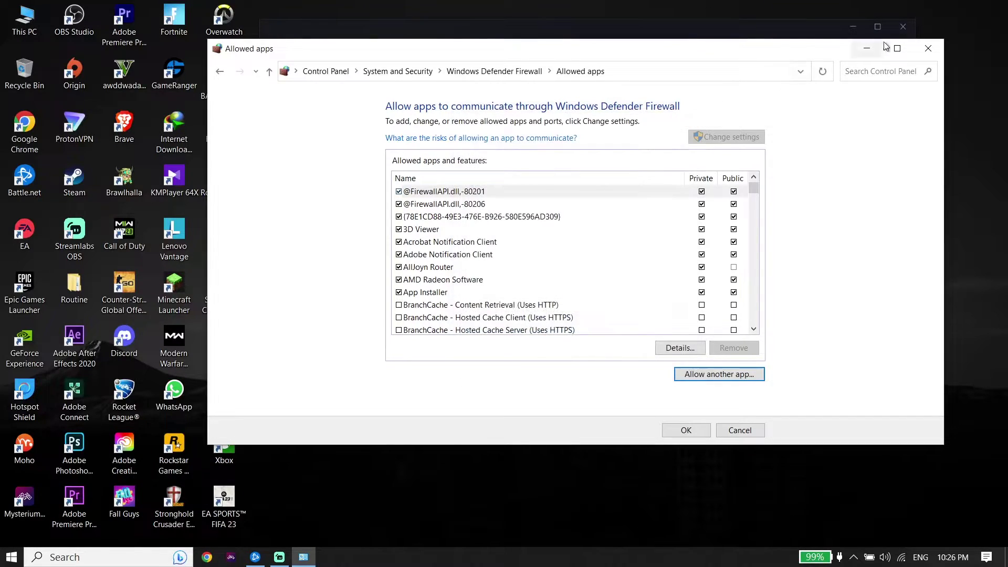
pyautogui.click(929, 48)
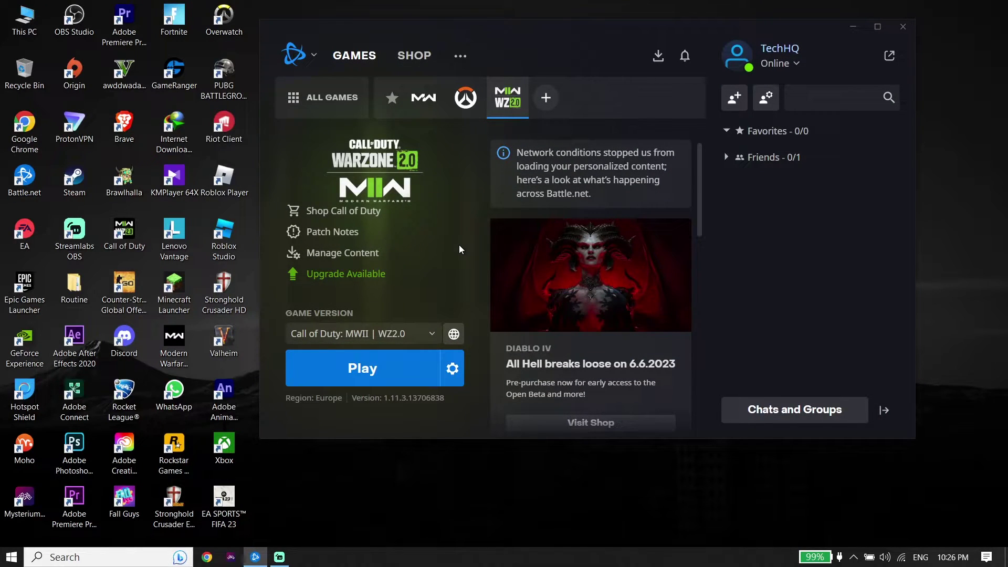
# Step: Use Show in Explorer from the gear menu beside Play to open the Call of Duty install folder
pyautogui.click(453, 369)
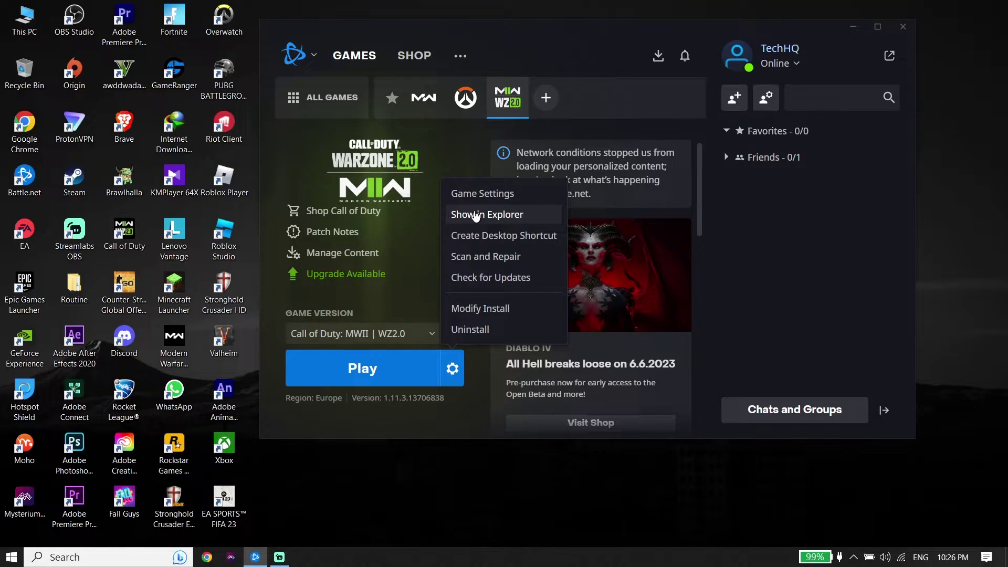
pyautogui.click(476, 216)
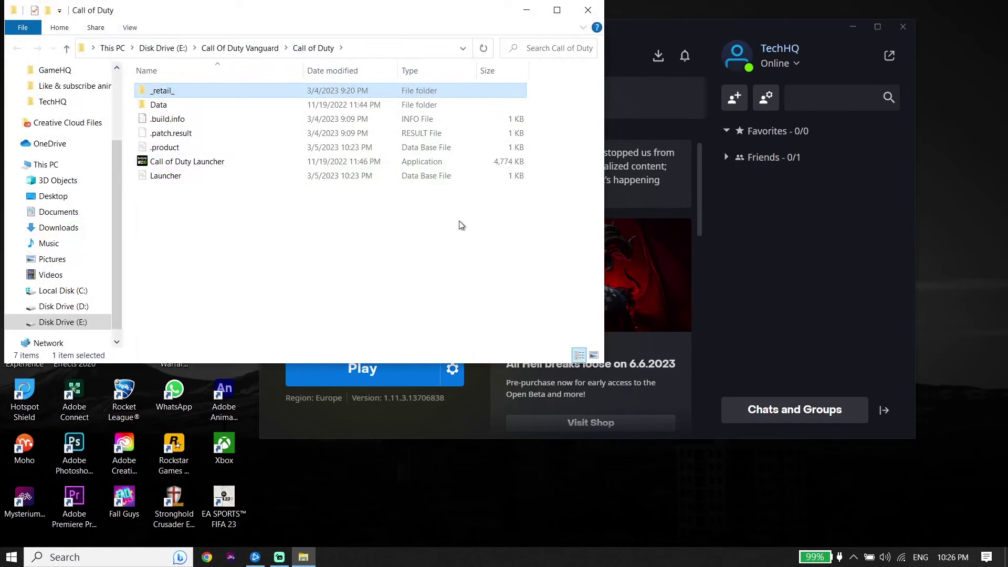
# Step: In the _retail_ folder, open the Compatibility tab of cod's Properties
pyautogui.doubleClick(323, 89)
pyautogui.scroll(-11, 332, 168)
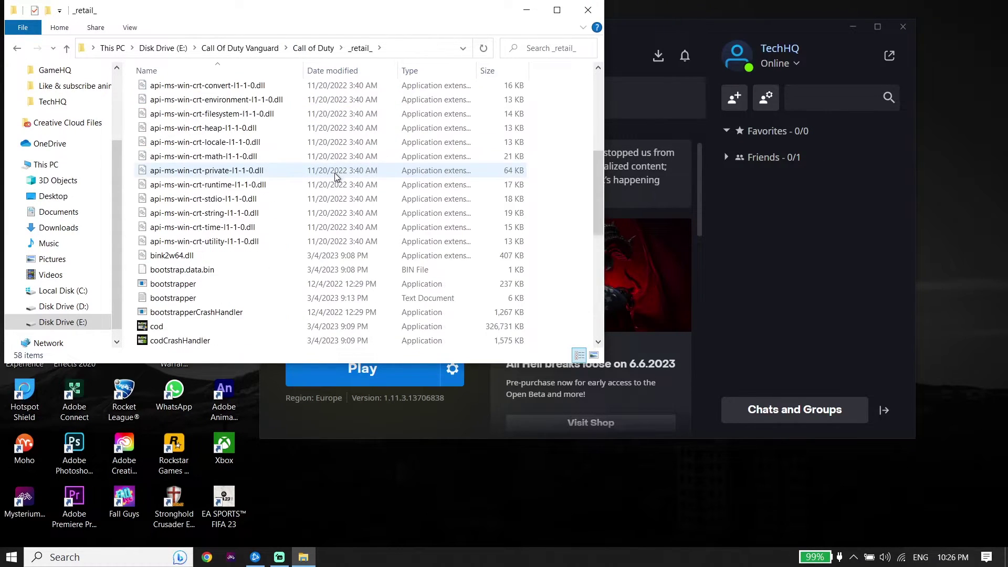
pyautogui.scroll(3, 301, 197)
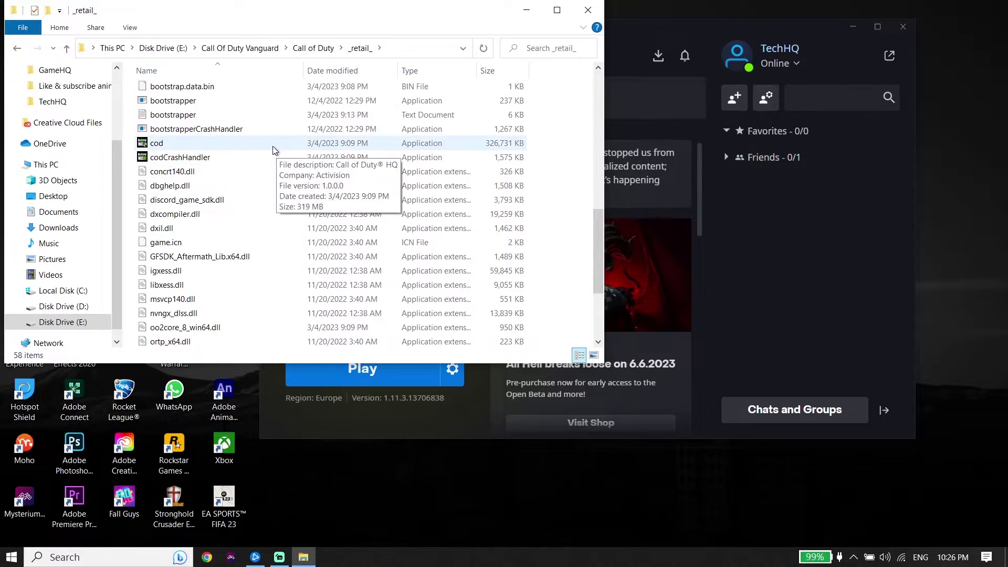
pyautogui.click(272, 149)
pyautogui.rightClick(273, 145)
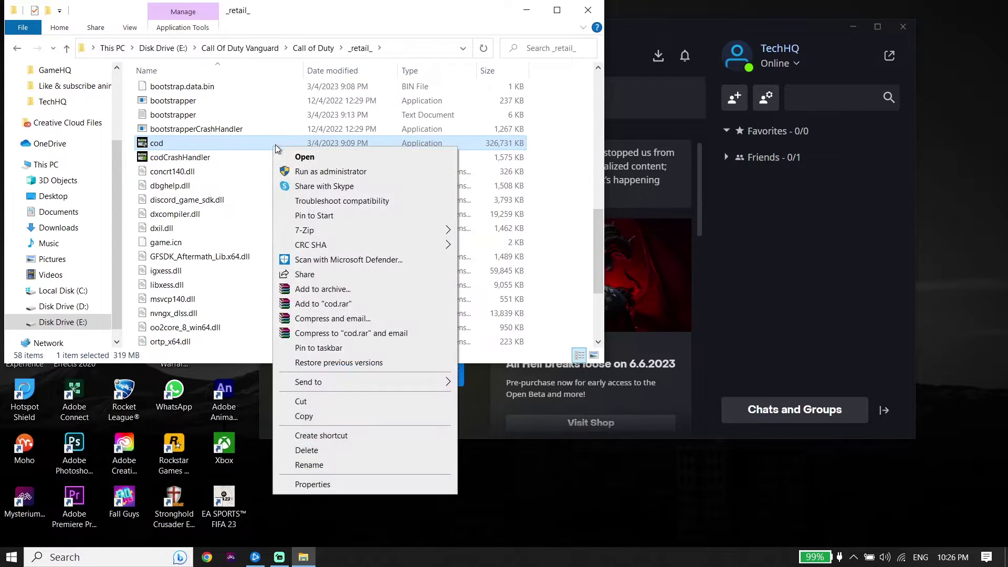
pyautogui.click(301, 485)
pyautogui.click(395, 191)
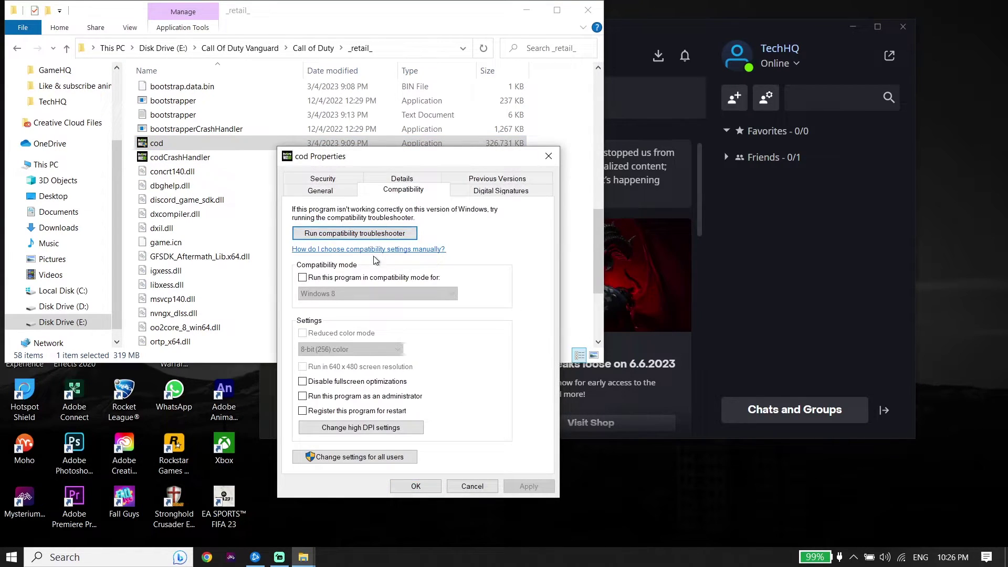
# Step: Enable Disable fullscreen optimizations and Run as administrator for cod, then apply and confirm
pyautogui.click(302, 382)
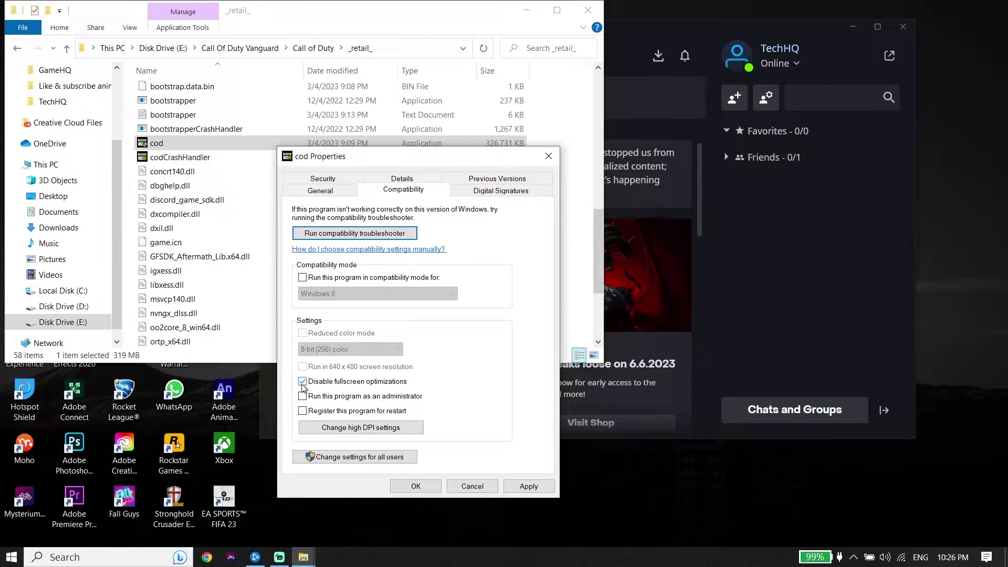
pyautogui.click(303, 398)
pyautogui.click(526, 486)
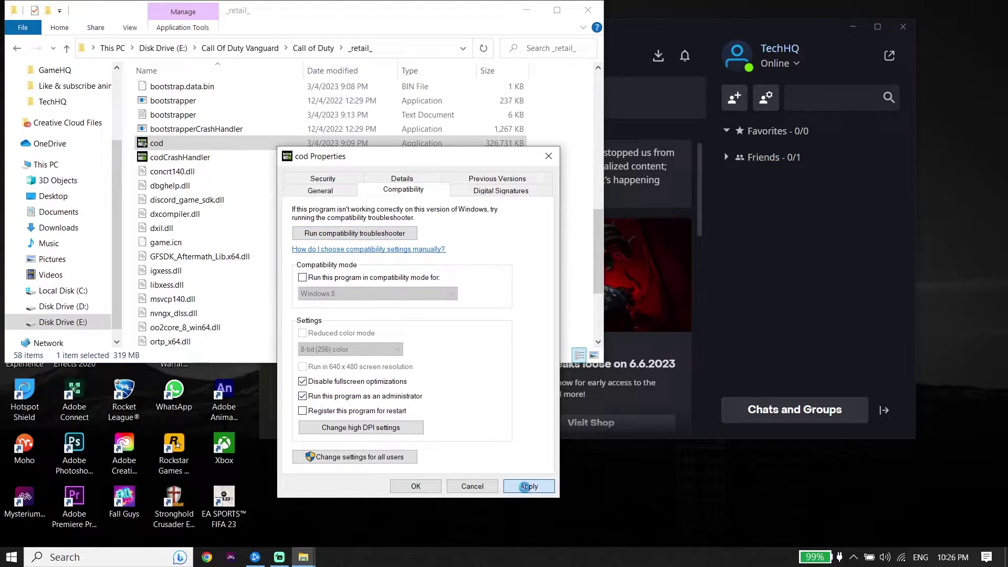
pyautogui.click(416, 486)
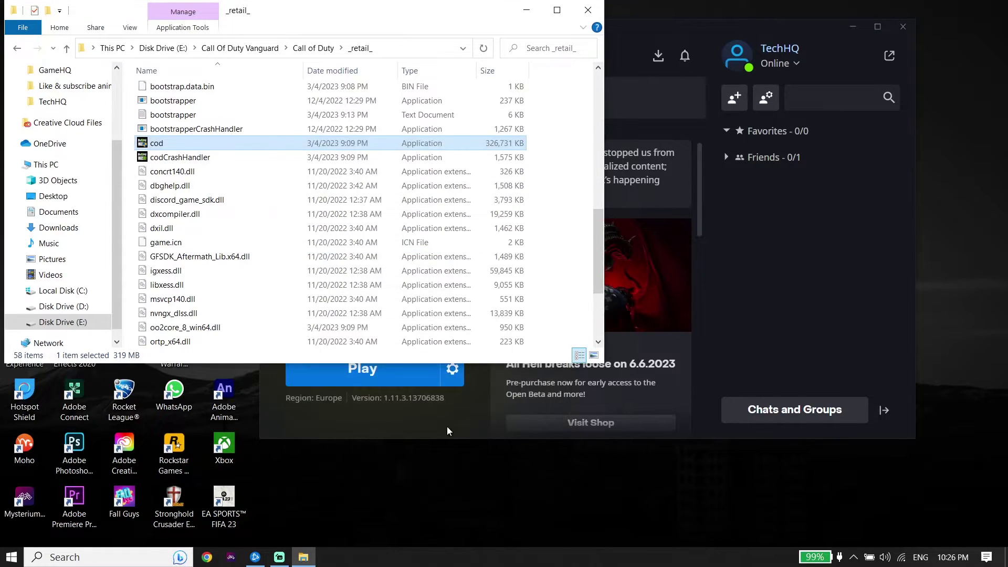
# Step: Close File Explorer and open the Call of Duty: MWII | WZ2.0 gear options menu in Battle.net
pyautogui.click(598, 12)
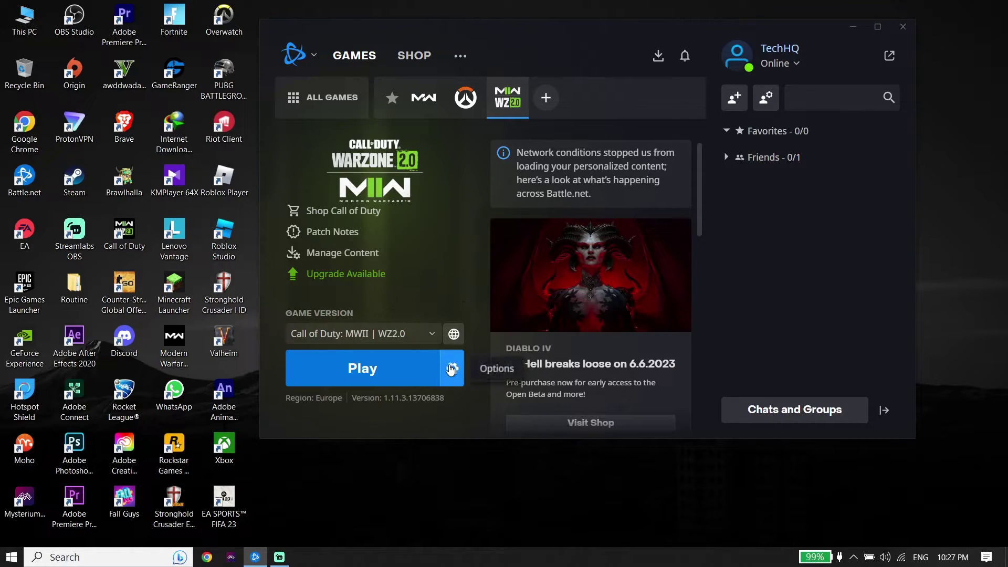
pyautogui.click(452, 368)
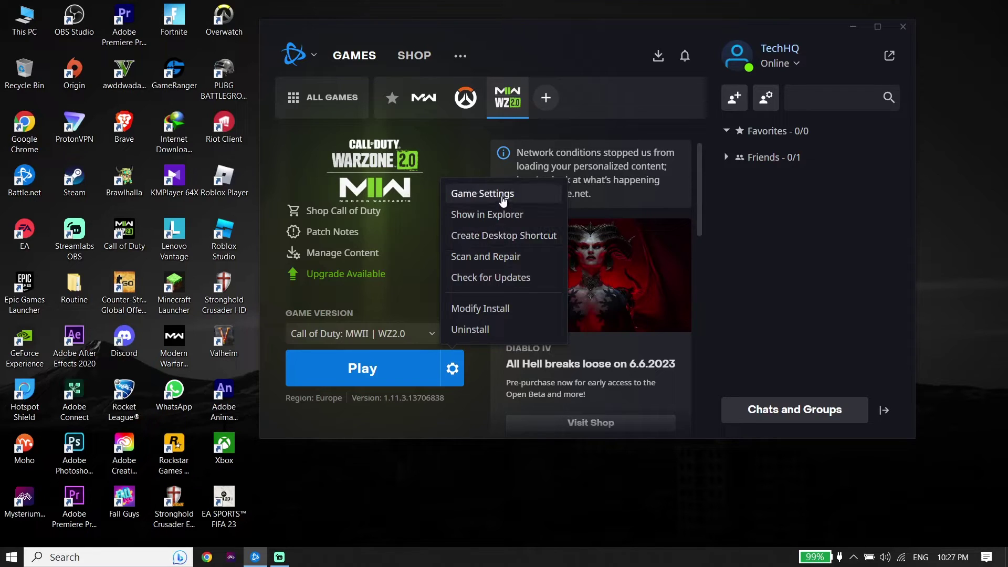
# Step: In Warzone 2.0 Game Settings, enable Additional command line arguments with -d3d11 and click Done
pyautogui.click(503, 202)
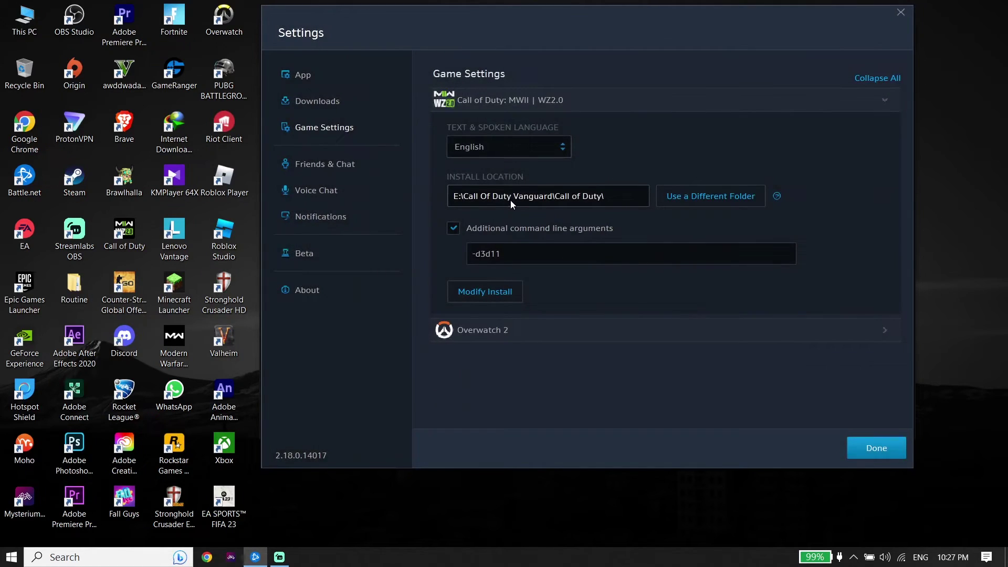
pyautogui.click(454, 228)
pyautogui.click(452, 229)
pyautogui.click(501, 254)
pyautogui.moveTo(499, 255); pyautogui.dragTo(464, 257)
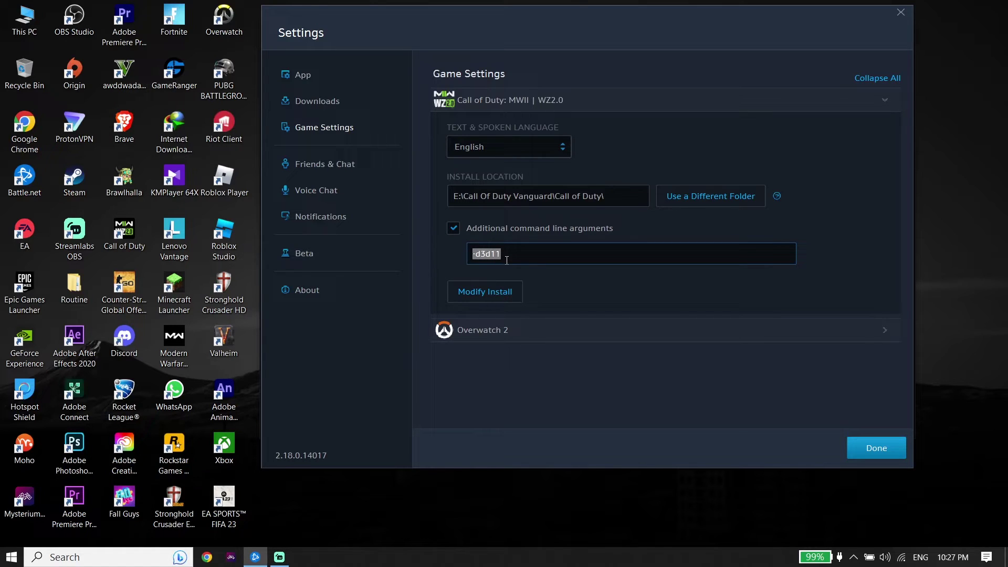
pyautogui.click(871, 450)
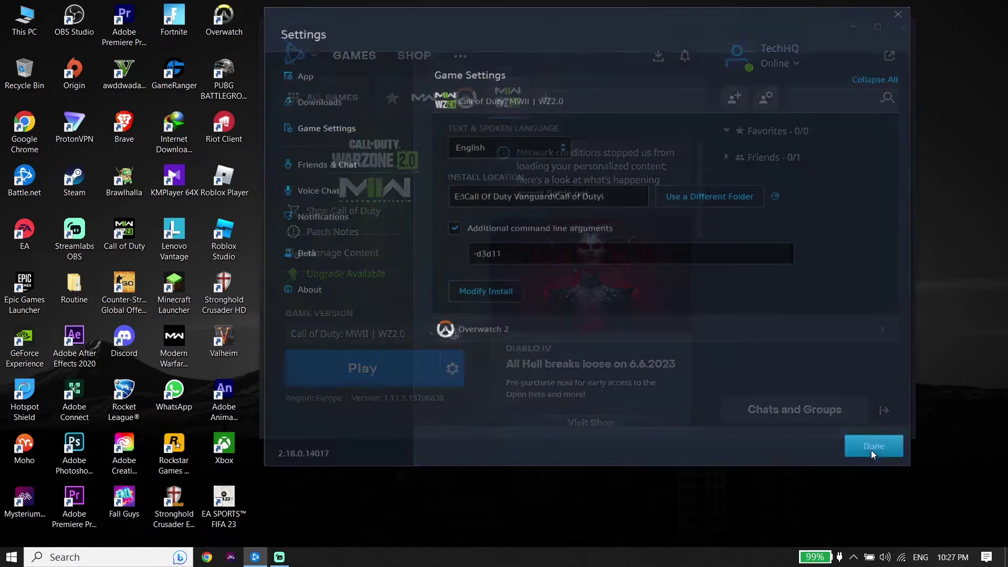